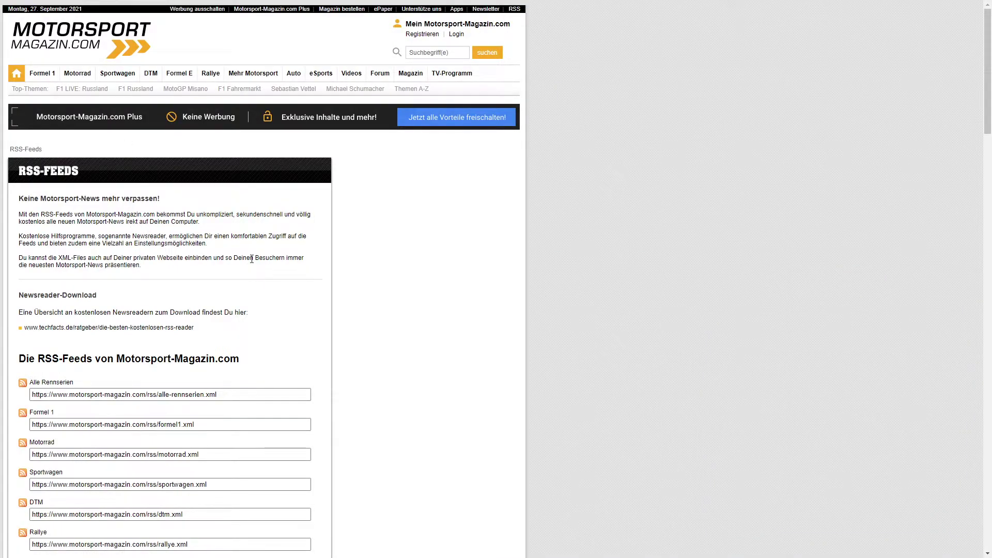
Step: Select and copy the full Formel 1 feed address from the Motorsport-Magazin.com RSS page
{"action": "scroll", "coordinate": [251, 259], "scroll_direction": "down", "scroll_amount": 5}
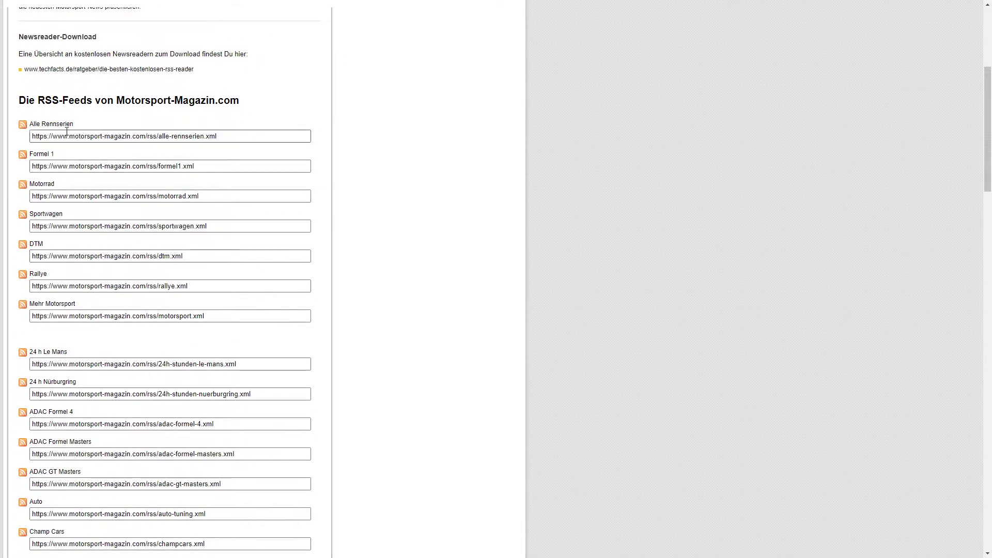
{"action": "scroll", "coordinate": [67, 132], "scroll_direction": "up", "scroll_amount": 2}
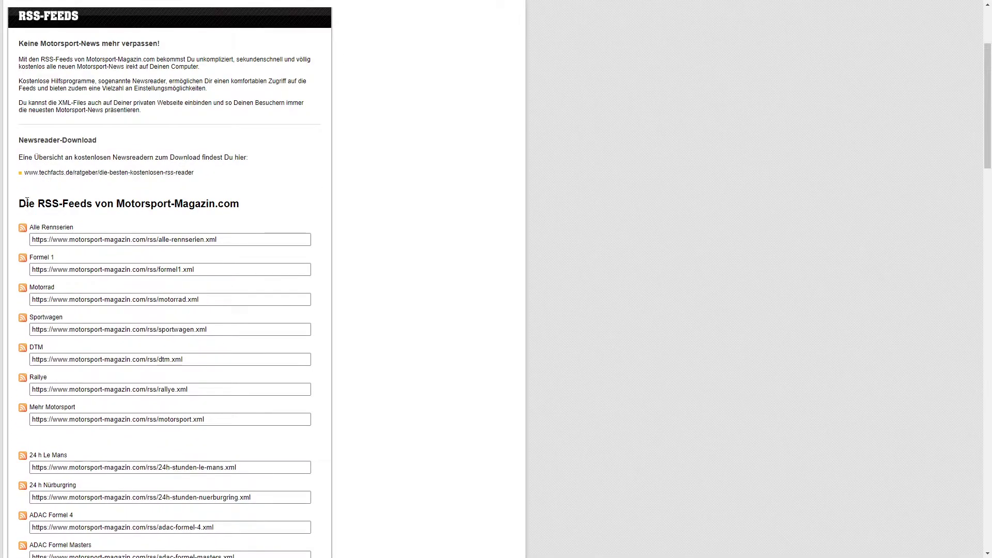
{"action": "scroll", "coordinate": [27, 202], "scroll_direction": "down", "scroll_amount": 2}
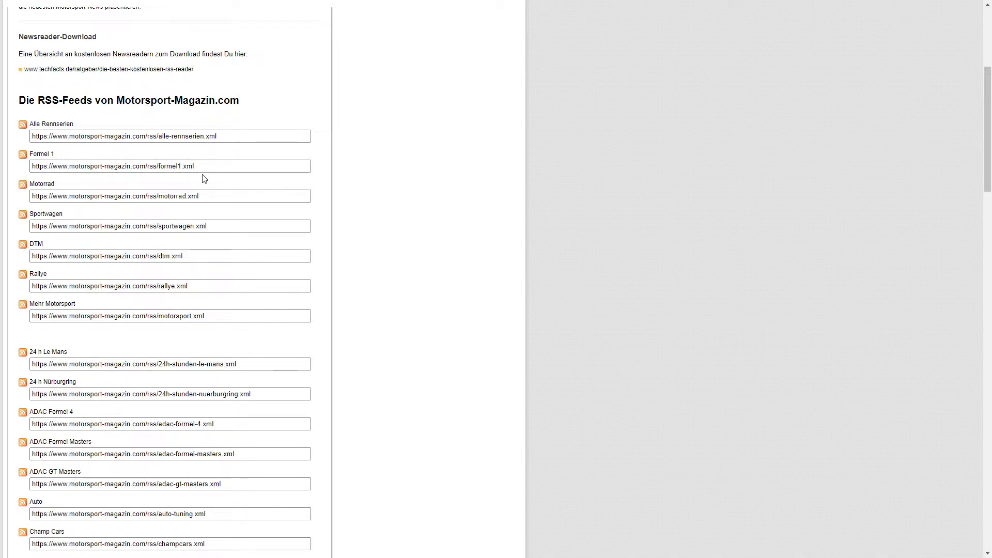
{"action": "left_click_drag", "start_coordinate": [195, 166], "coordinate": [32, 171]}
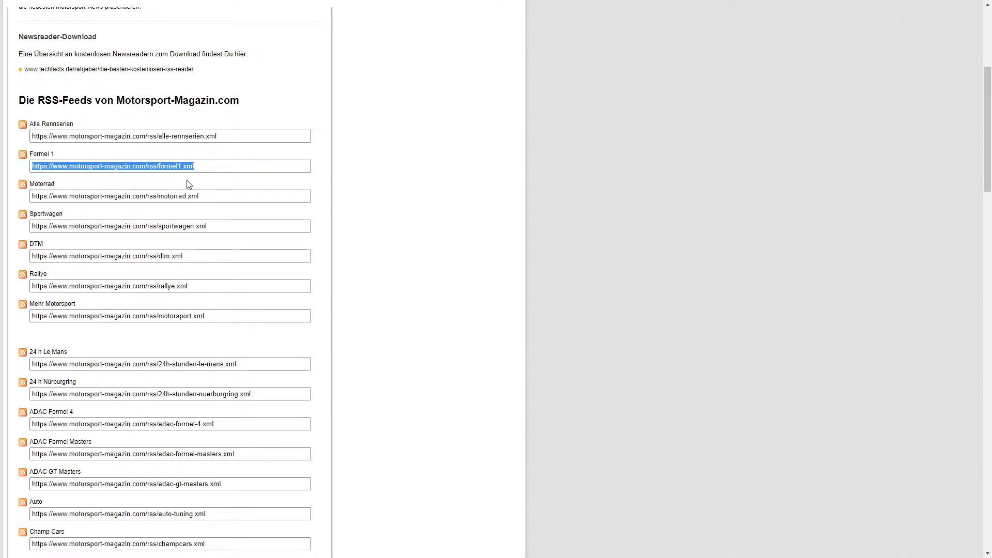
{"action": "left_click", "coordinate": [213, 168]}
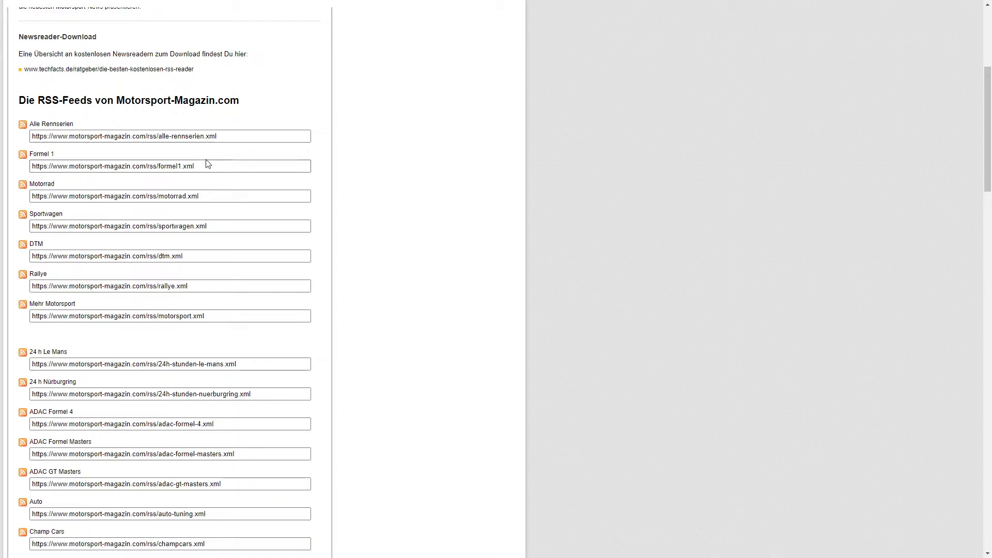
{"action": "left_click_drag", "start_coordinate": [213, 168], "coordinate": [32, 169]}
{"action": "key", "text": "ctrl+c"}
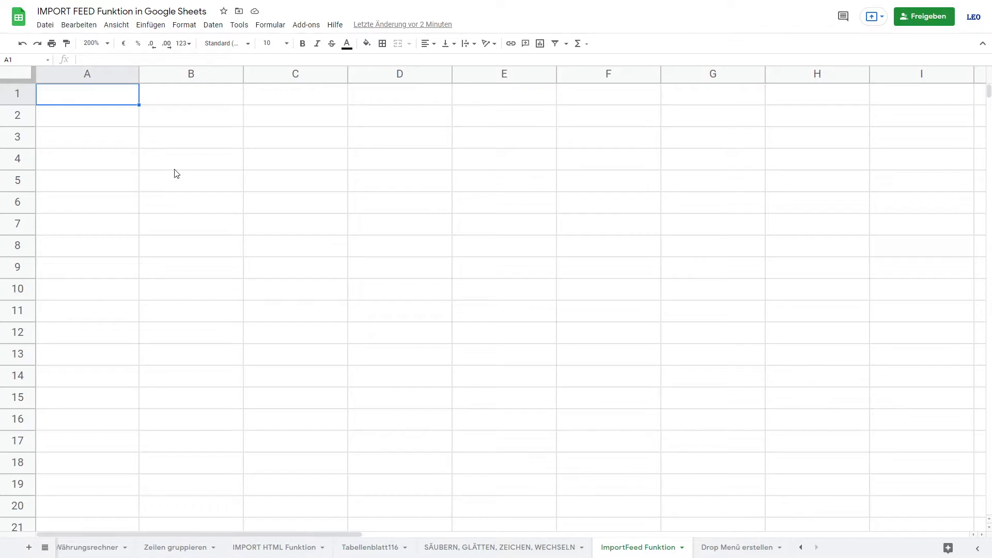
{"action": "type", "text": "="}
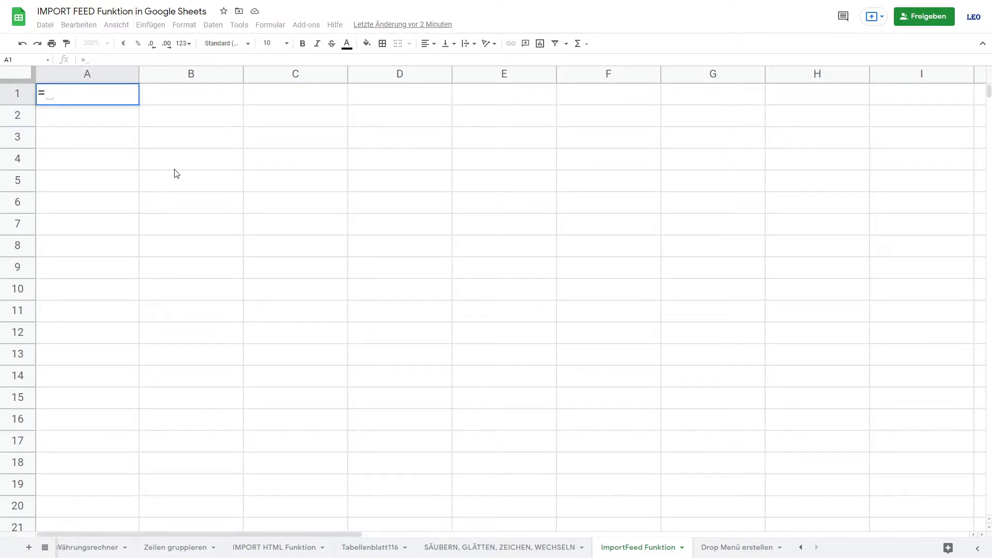
{"action": "type", "text": "IMPORT"}
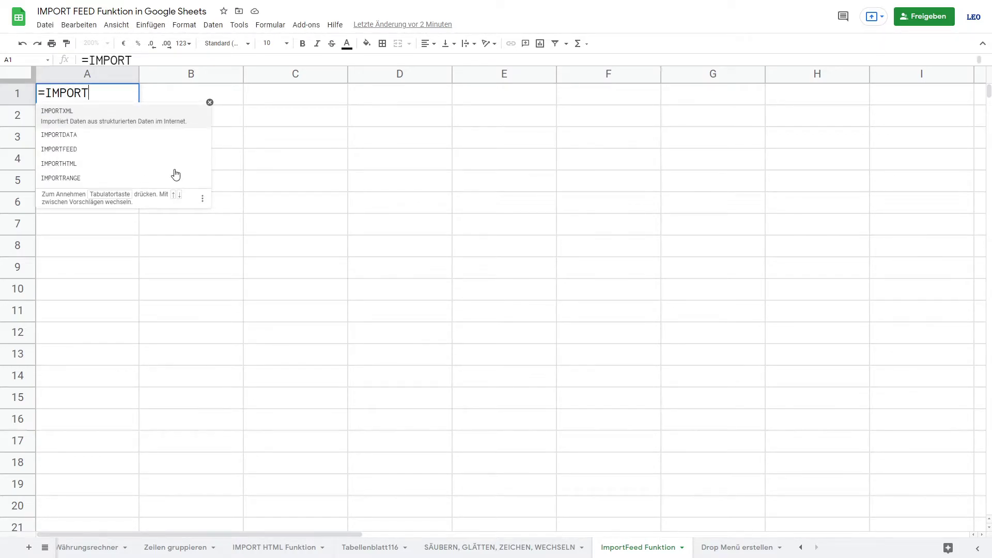
{"action": "key", "text": "Down"}
{"action": "key", "text": "Down"}
{"action": "key", "text": "Tab"}
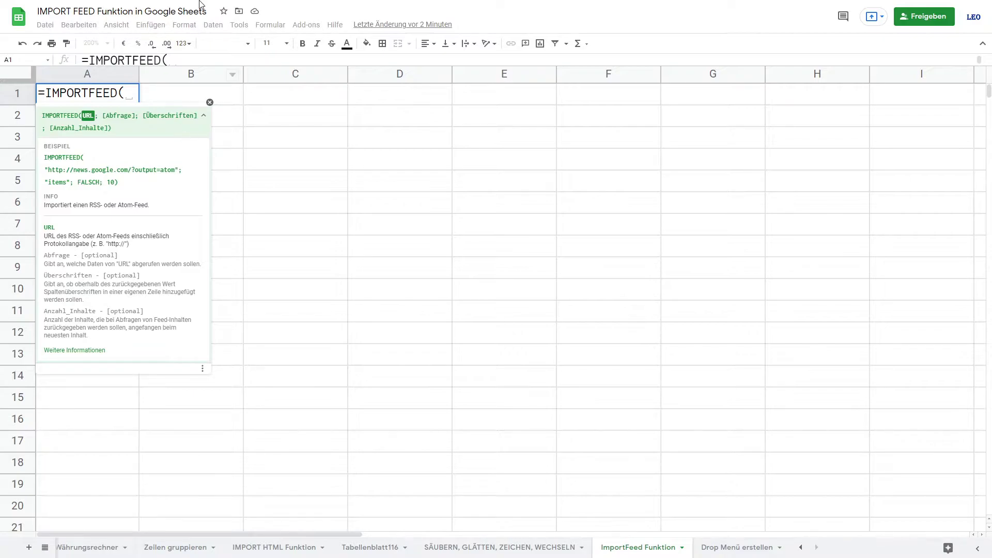
{"action": "type", "text": "\"\""}
{"action": "left_click", "coordinate": [135, 95]}
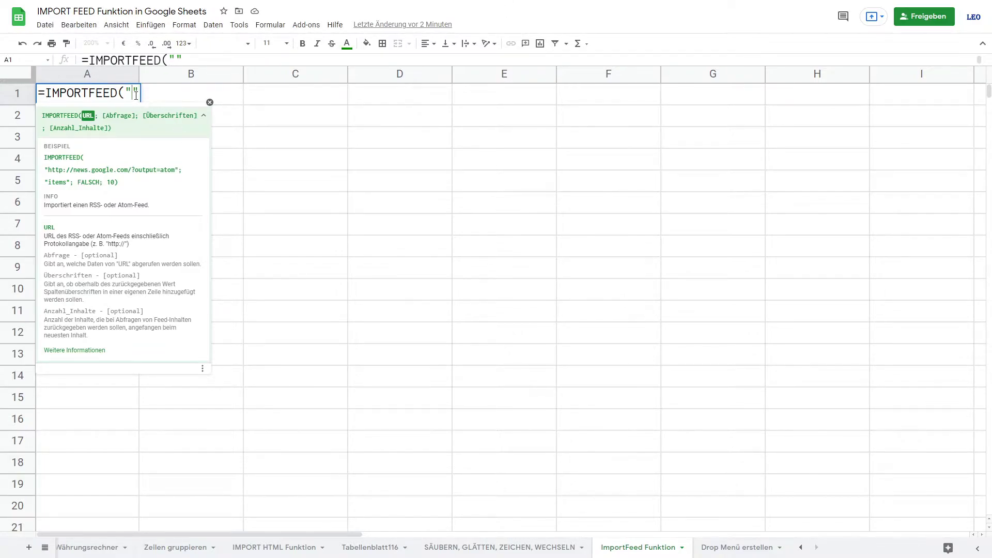
{"action": "key", "text": "ctrl+v"}
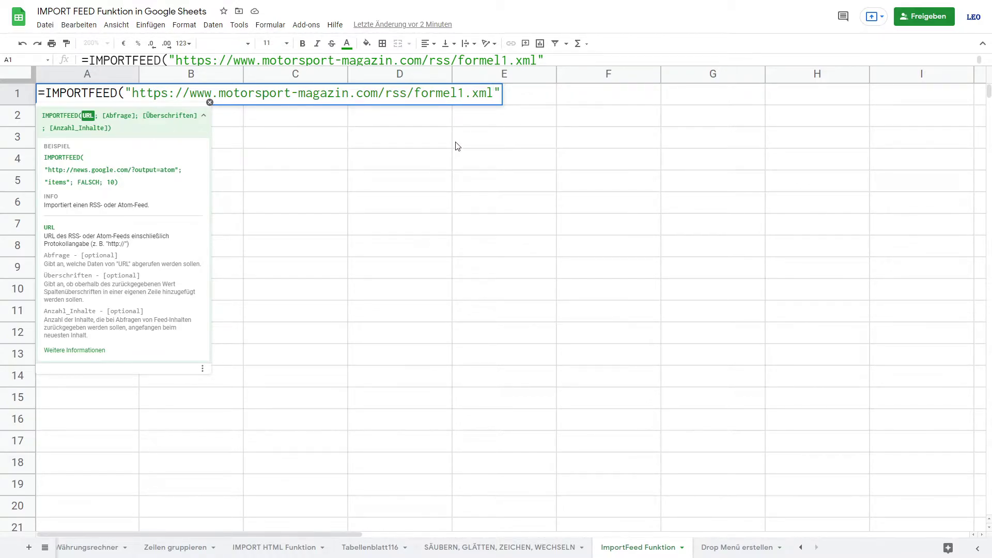
{"action": "type", "text": ";"}
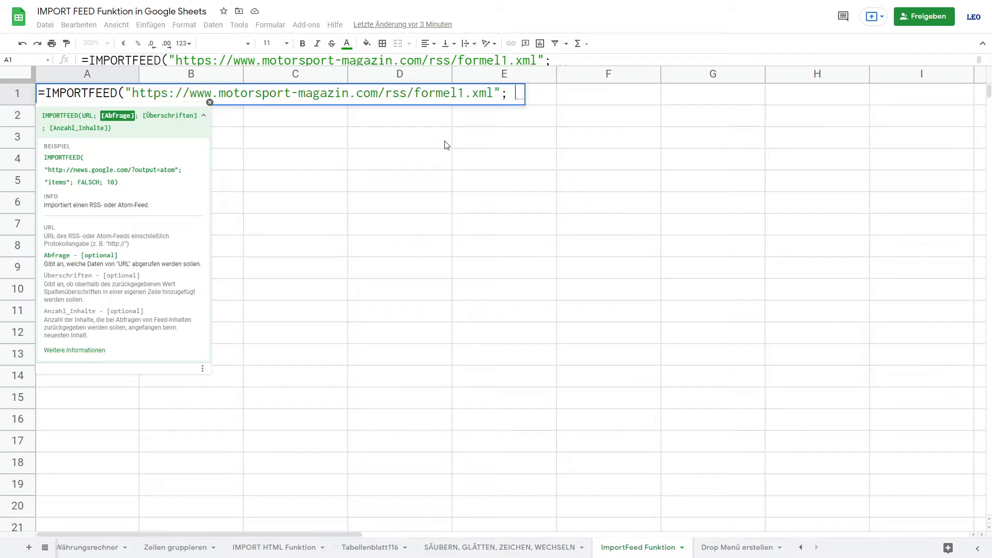
Step: Add an empty "" query, TRUE for headers and 5 items to the A1 IMPORTFEED formula
{"action": "type", "text": "\"; \""}
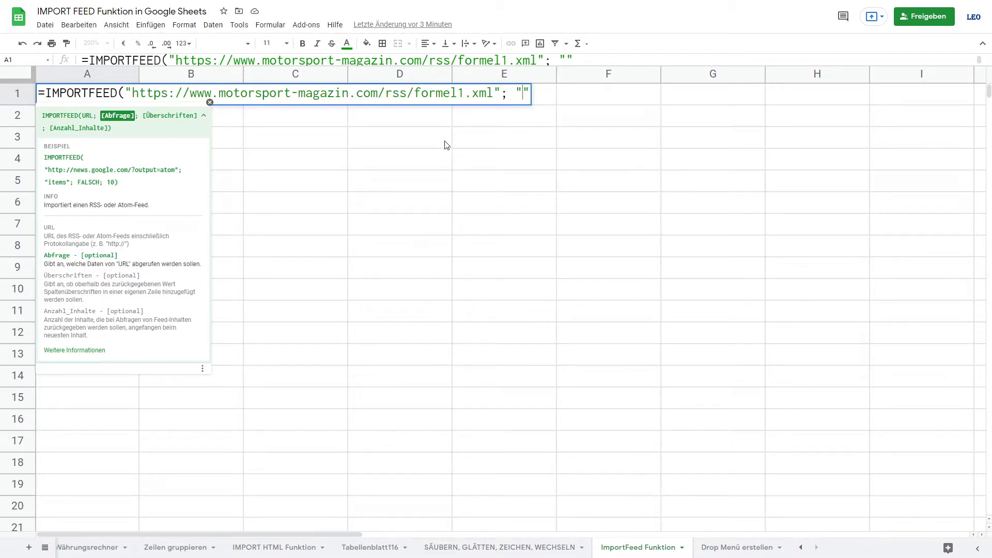
{"action": "type", "text": "items"}
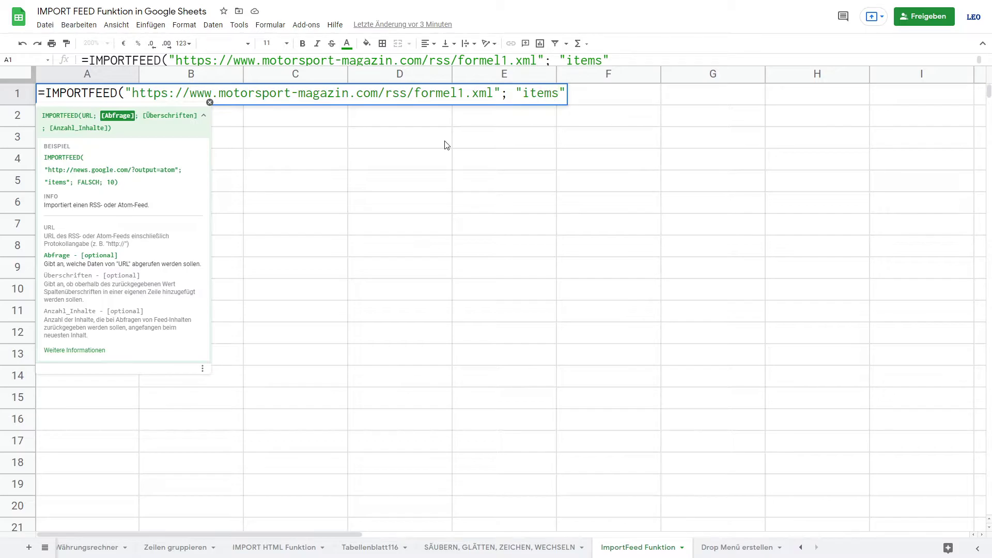
{"action": "left_click_drag", "start_coordinate": [558, 94], "coordinate": [523, 94]}
{"action": "key", "text": "BackSpace"}
{"action": "type", "text": ";"}
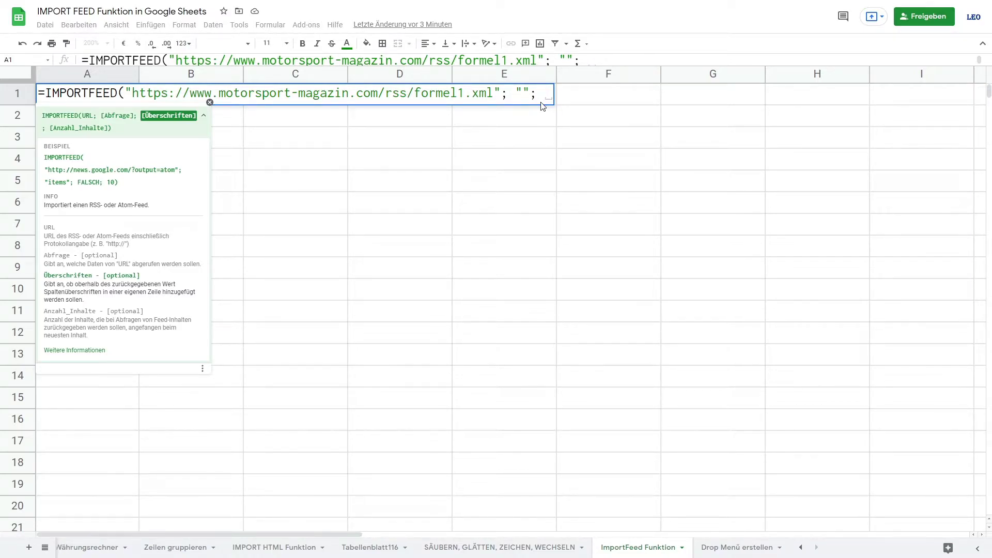
{"action": "type", "text": "TRUE"}
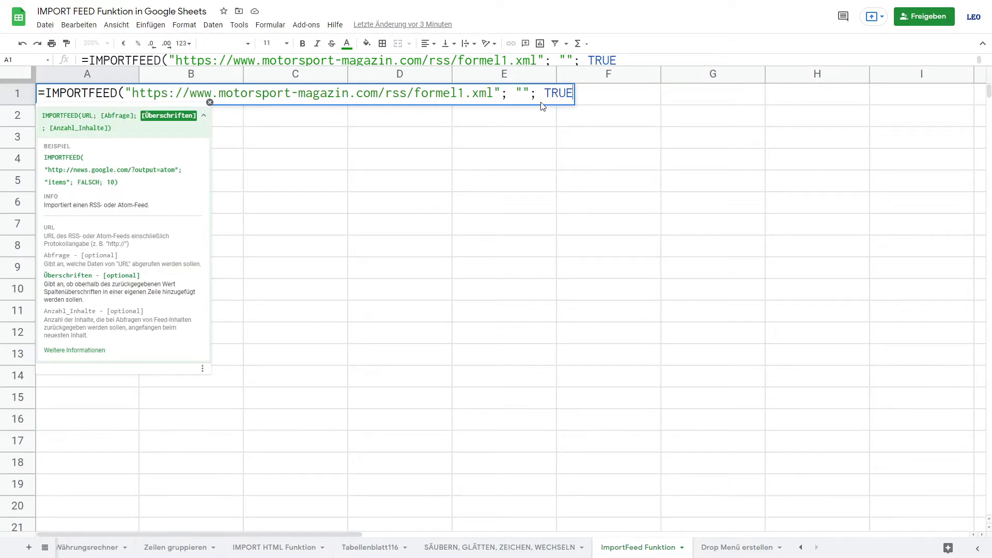
{"action": "type", "text": ";"}
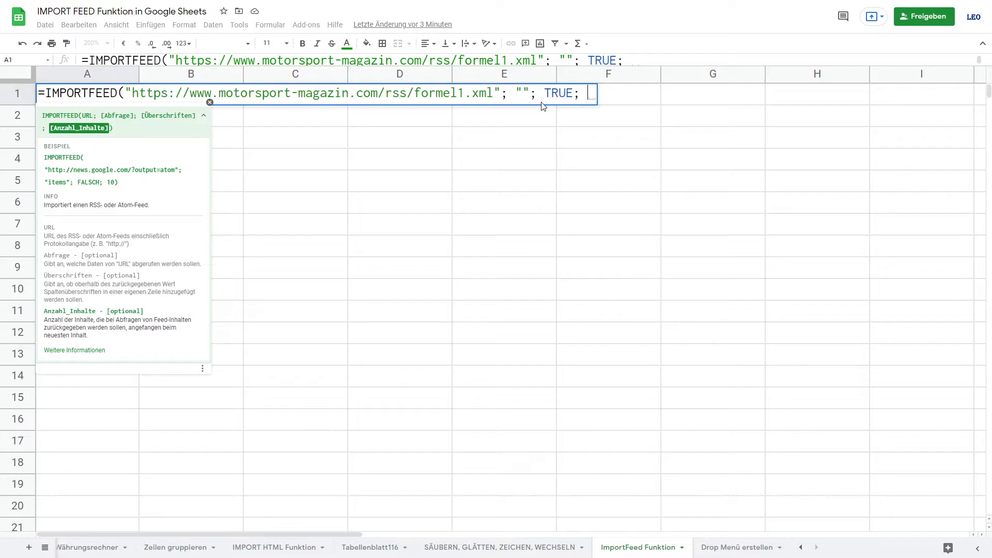
{"action": "type", "text": "5"}
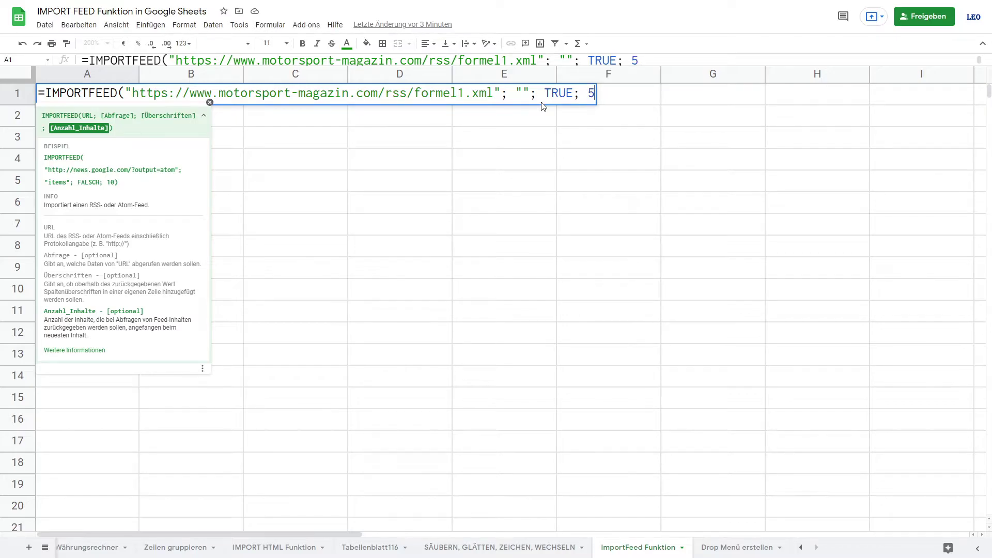
{"action": "type", "text": ")"}
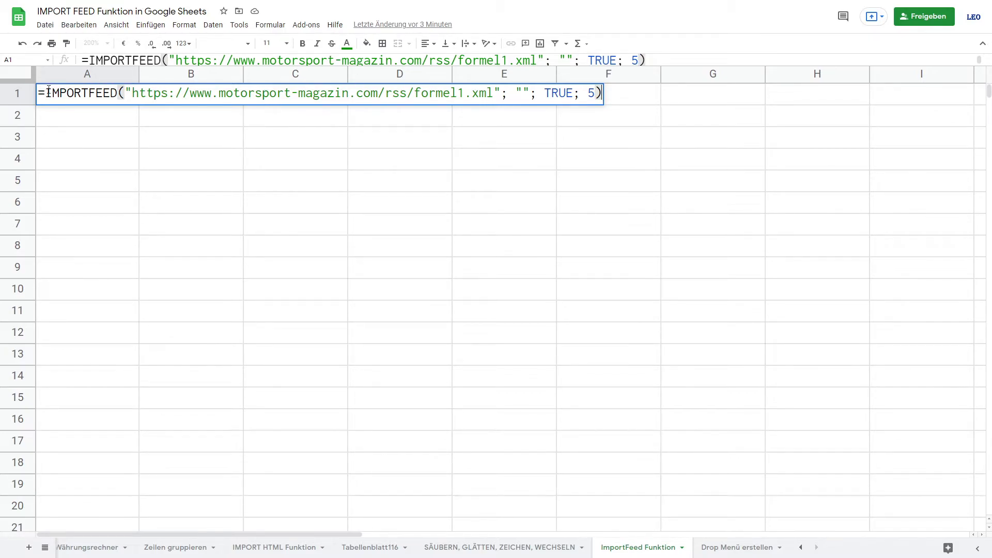
Step: Check the empty query, TRUE and 5 arguments, then run IMPORTFEED to fill A1:D6
{"action": "left_click_drag", "start_coordinate": [41, 93], "coordinate": [116, 94]}
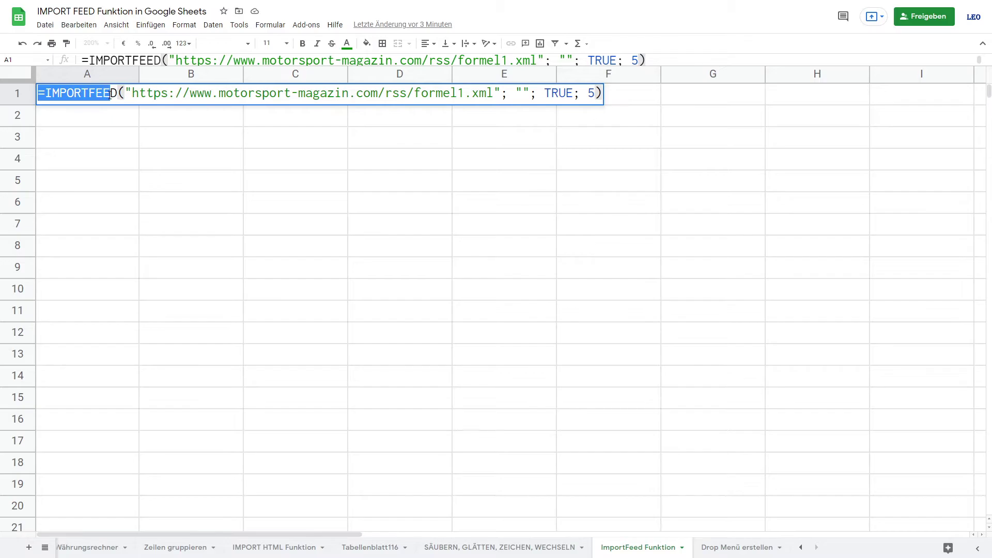
{"action": "left_click", "coordinate": [125, 93]}
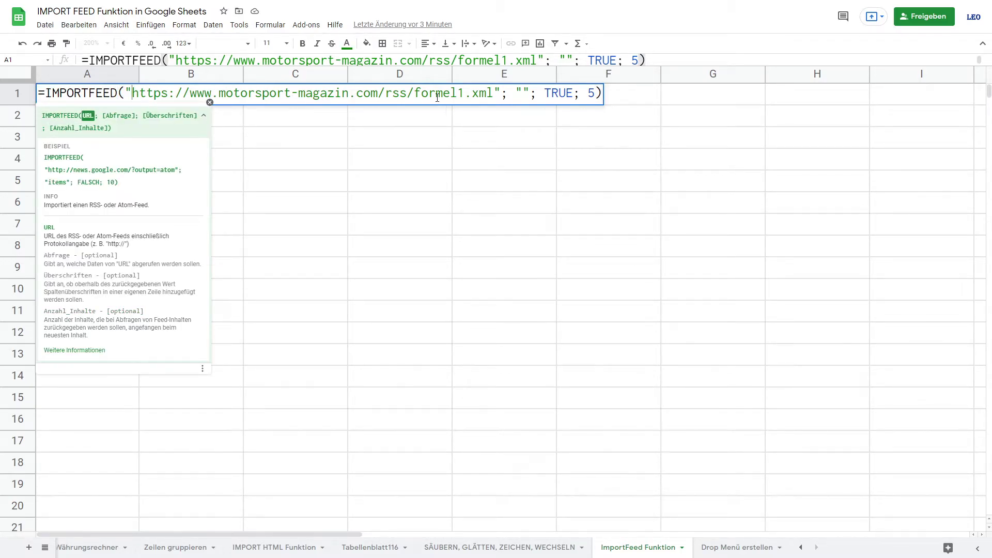
{"action": "left_click", "coordinate": [507, 96]}
{"action": "key", "text": "Right"}
{"action": "key", "text": "Right"}
{"action": "key", "text": "Right"}
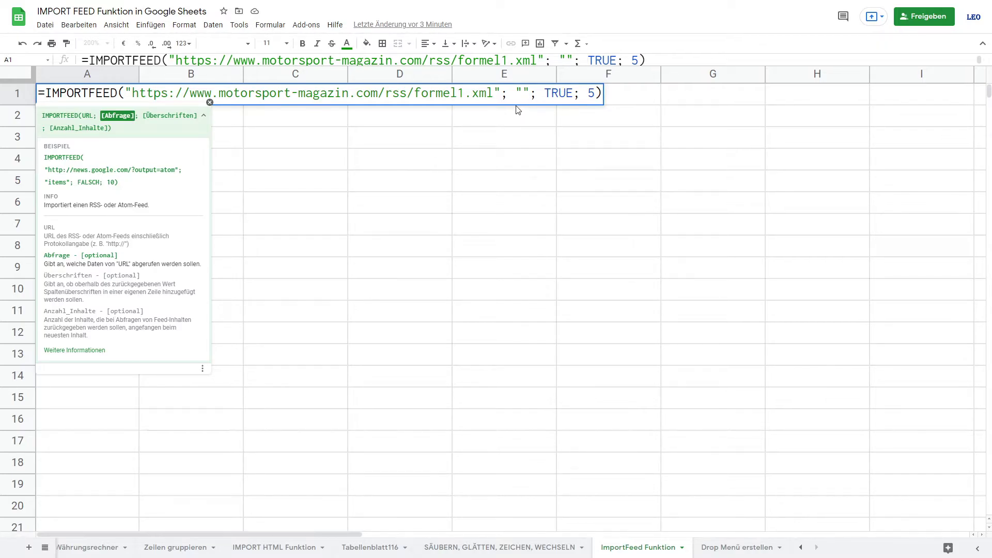
{"action": "left_click_drag", "start_coordinate": [531, 94], "coordinate": [519, 93]}
{"action": "left_click_drag", "start_coordinate": [596, 93], "coordinate": [587, 94]}
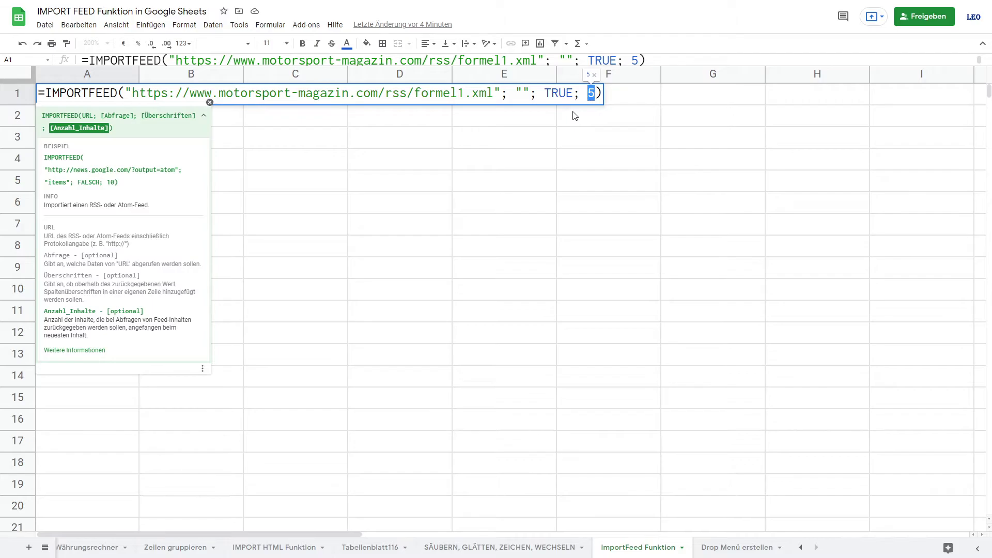
{"action": "left_click_drag", "start_coordinate": [548, 93], "coordinate": [574, 95]}
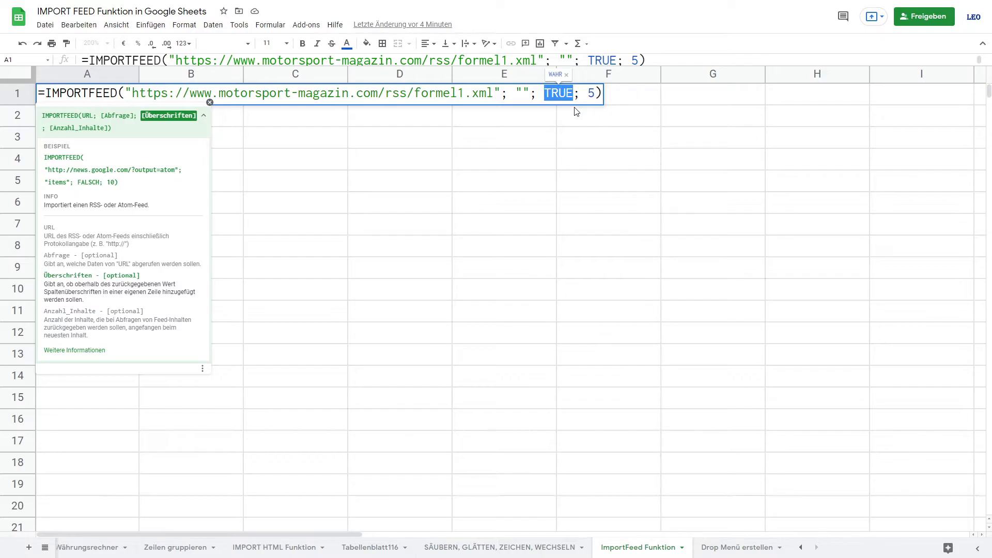
{"action": "left_click", "coordinate": [592, 102]}
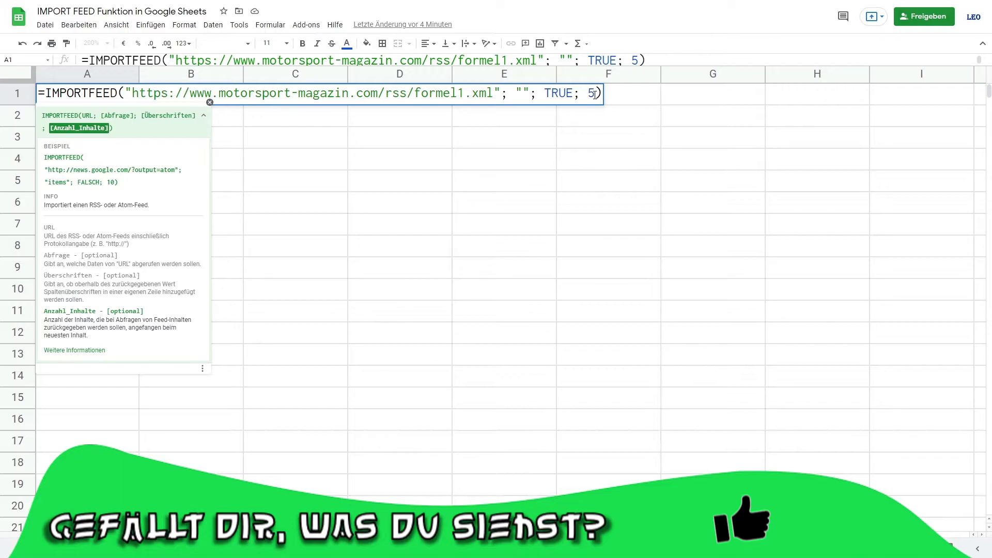
{"action": "key", "text": "Return"}
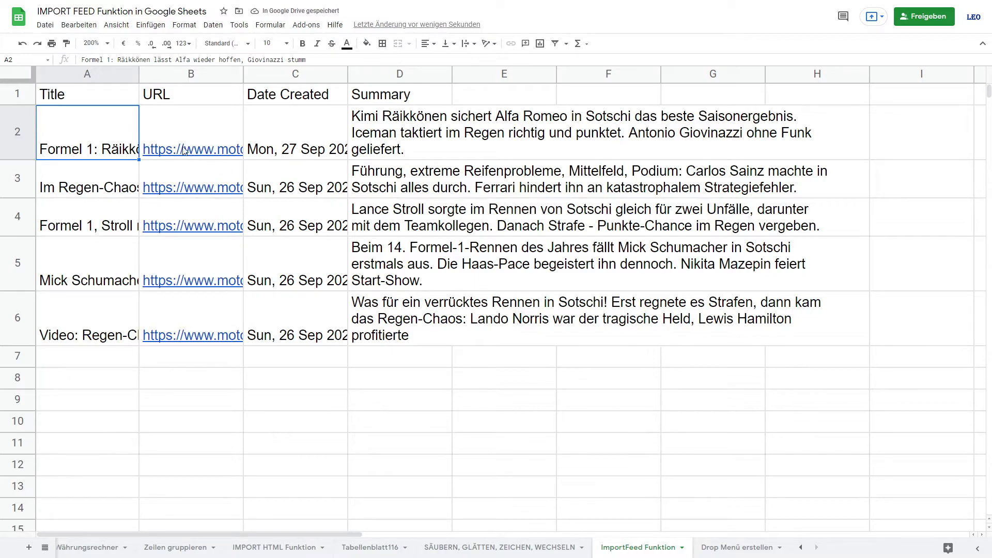
Step: Auto-fit columns A and C, checking the URL, date and summary values in row 2
{"action": "left_click_drag", "start_coordinate": [139, 74], "coordinate": [137, 74]}
{"action": "double_click", "coordinate": [138, 74]}
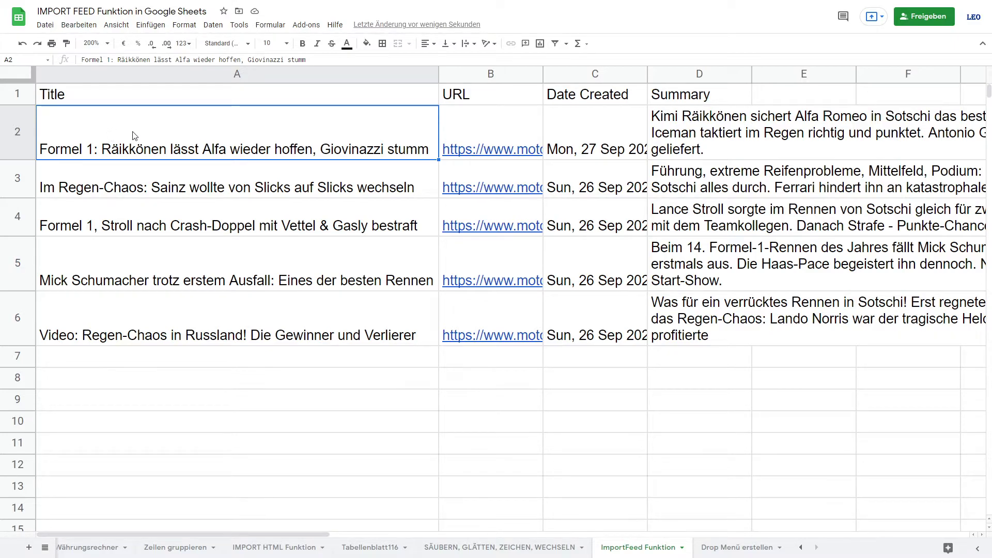
{"action": "left_click", "coordinate": [478, 129]}
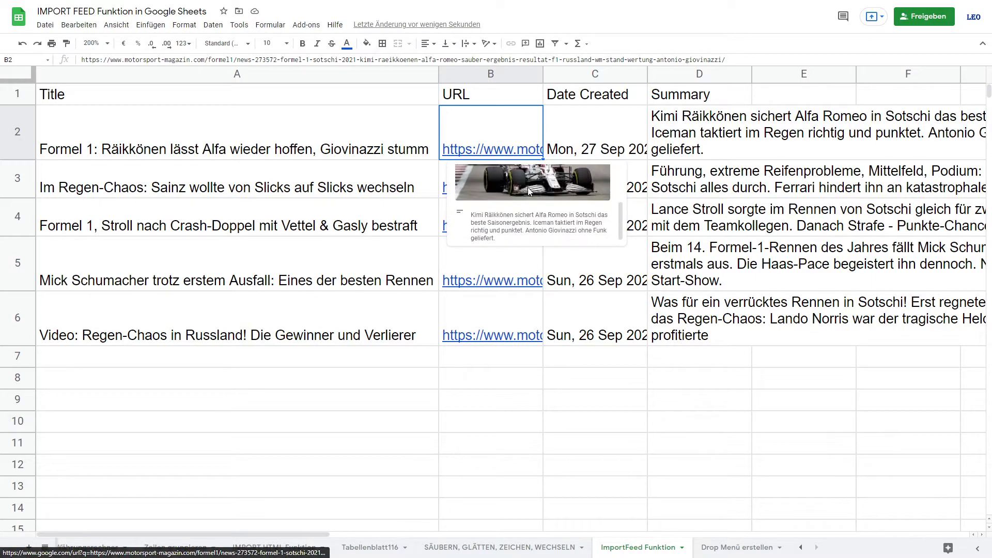
{"action": "left_click", "coordinate": [611, 121]}
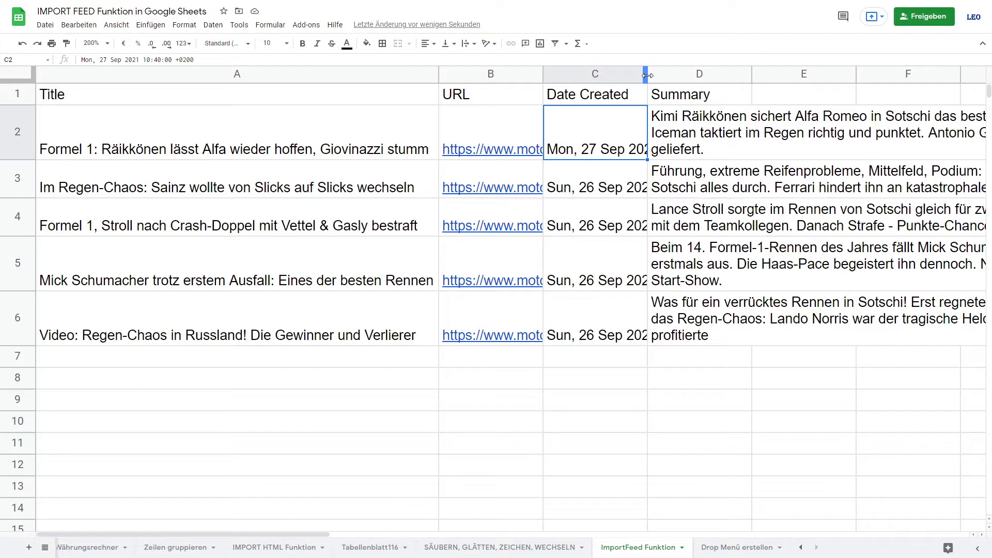
{"action": "double_click", "coordinate": [647, 75]}
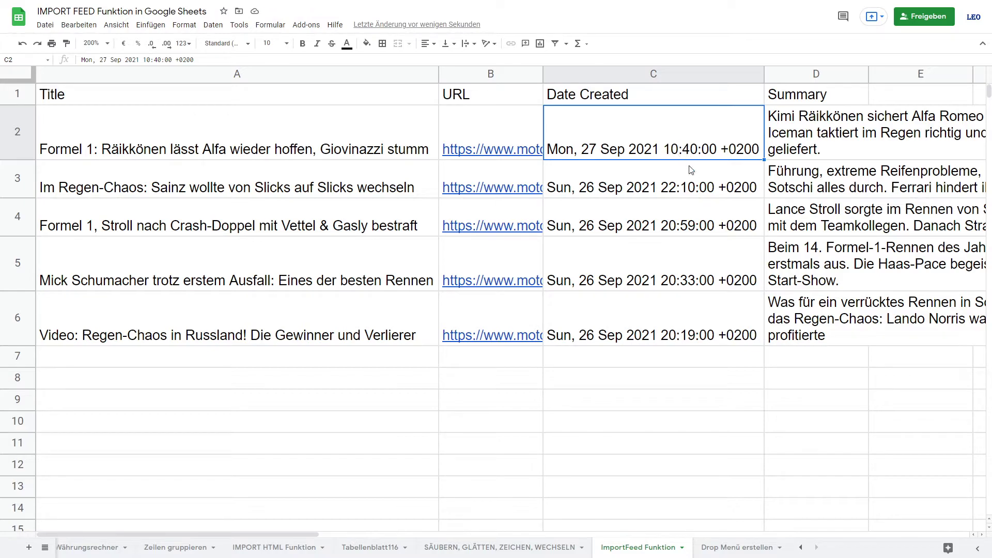
{"action": "left_click", "coordinate": [795, 143]}
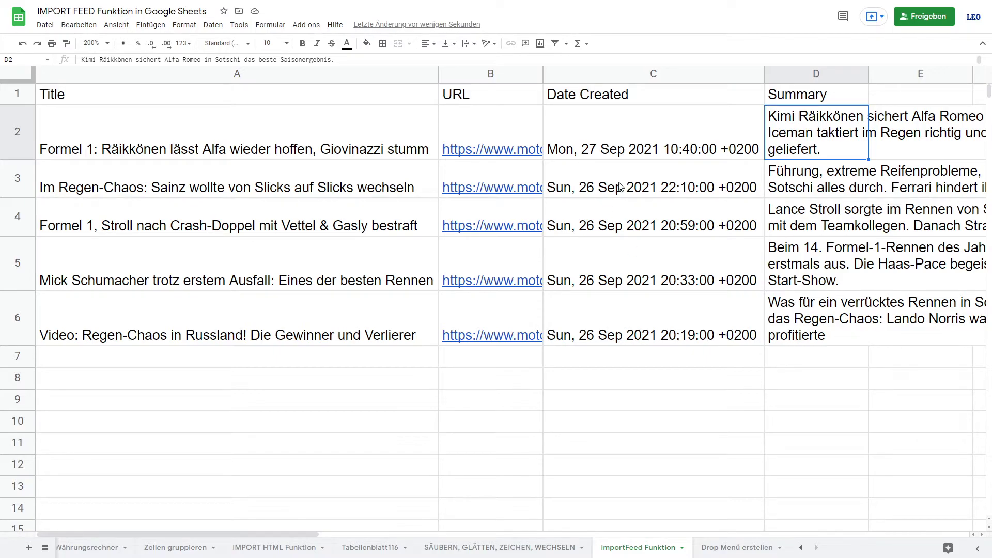
Step: Preview the B2 article link, select the first title in A2, and reopen the A1 formula
{"action": "left_click", "coordinate": [490, 113]}
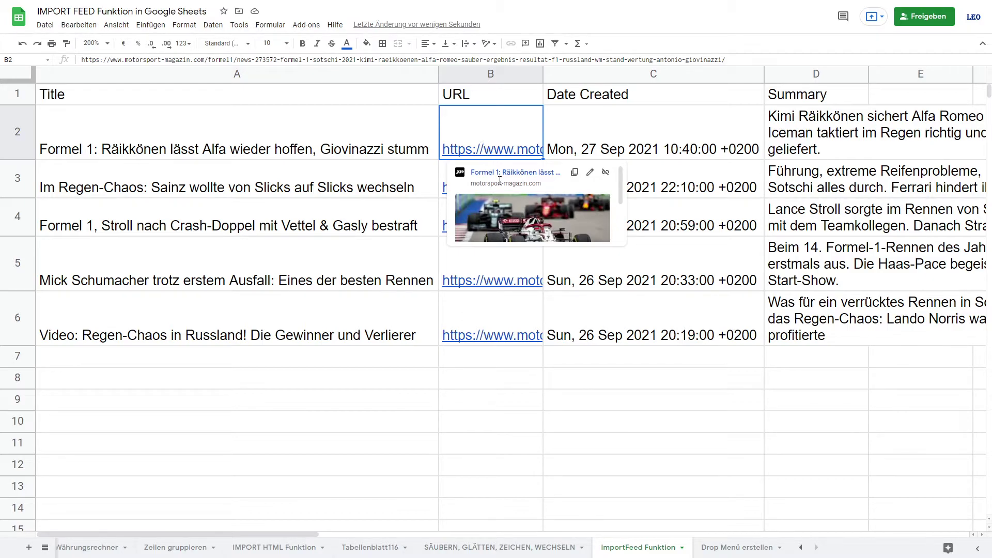
{"action": "left_click", "coordinate": [361, 129]}
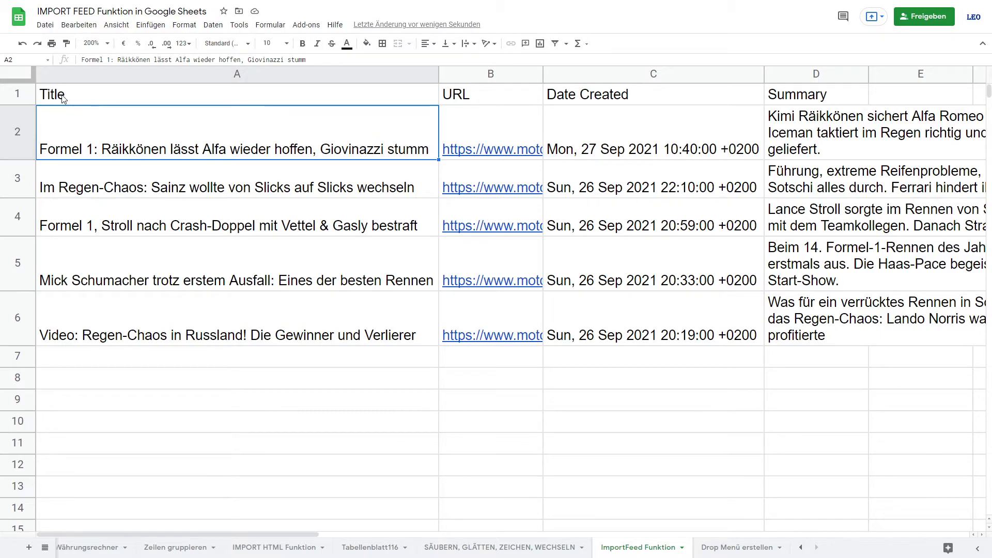
{"action": "double_click", "coordinate": [82, 95]}
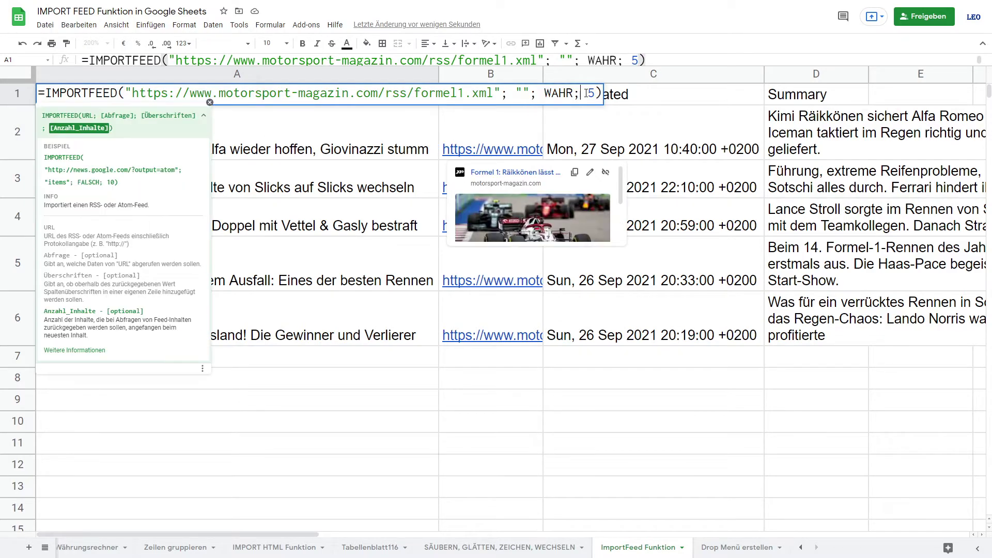
Step: Change the IMPORTFEED item count from 5 to 10 so ten feed items load
{"action": "key", "text": "Delete"}
{"action": "type", "text": "20"}
{"action": "key", "text": "BackSpace"}
{"action": "key", "text": "BackSpace"}
{"action": "type", "text": "10"}
{"action": "key", "text": "Return"}
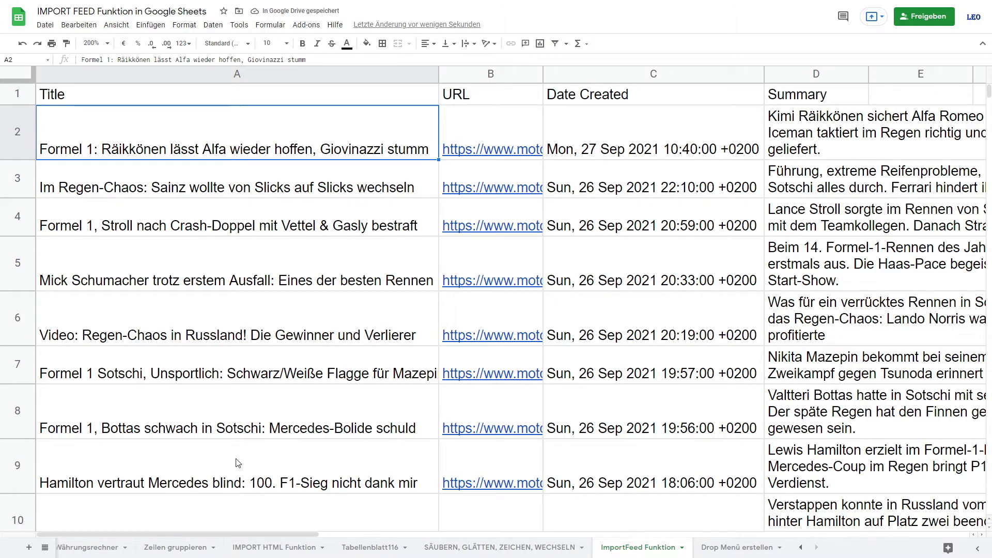
{"action": "scroll", "coordinate": [236, 465], "scroll_direction": "down", "scroll_amount": 3}
{"action": "scroll", "coordinate": [245, 462], "scroll_direction": "up", "scroll_amount": 3}
Step: Replace the WAHR headers argument with FALSE to drop the header row
{"action": "double_click", "coordinate": [215, 91]}
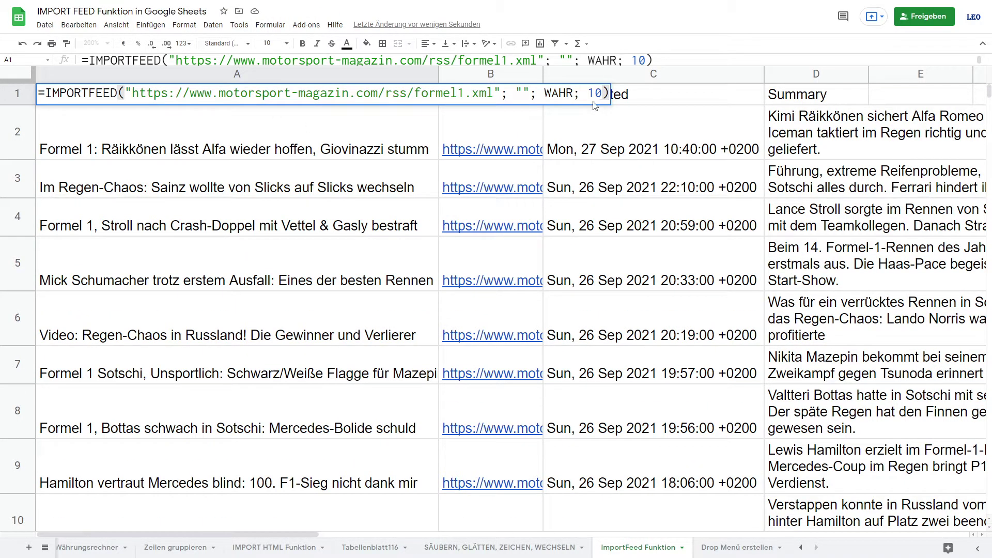
{"action": "double_click", "coordinate": [560, 93]}
{"action": "type", "text": "FALSE"}
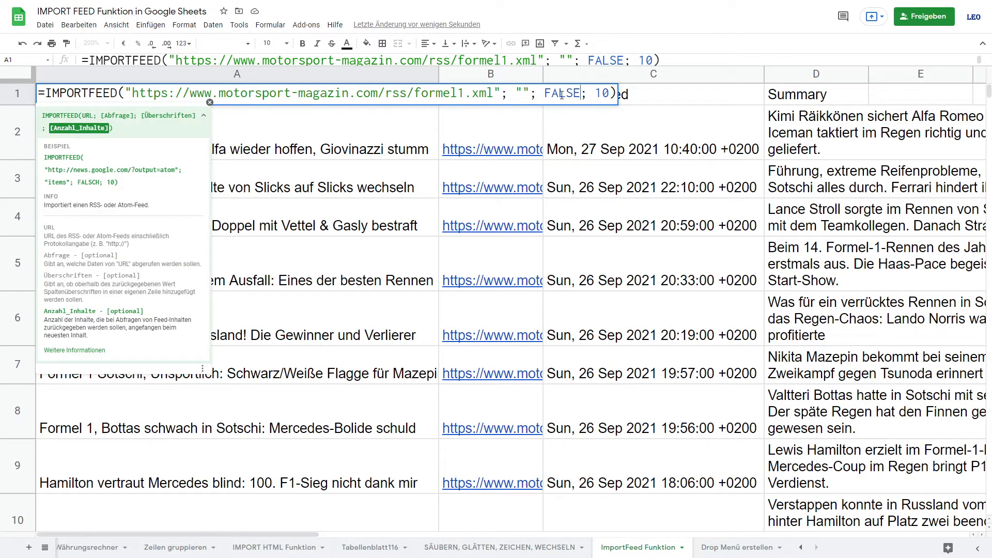
{"action": "key", "text": "Return"}
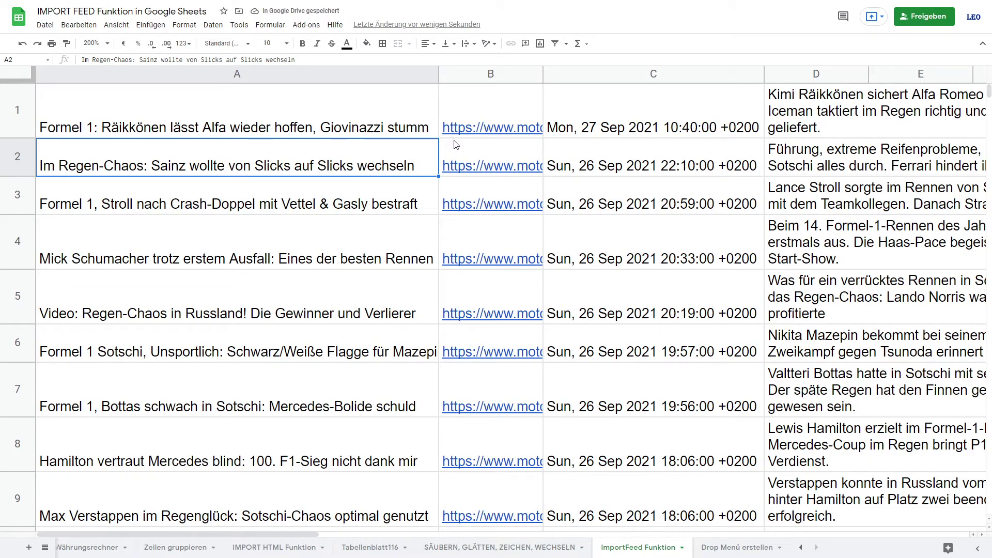
{"action": "left_click", "coordinate": [413, 112]}
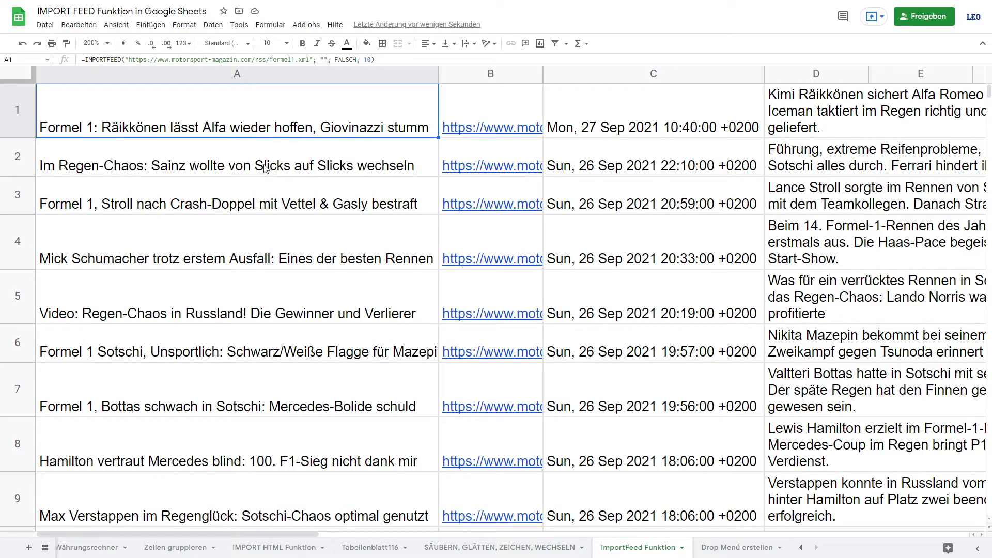
Step: Undo to restore the header row and select the Title, URL, Date Created and Summary headers
{"action": "key", "text": "ctrl+z"}
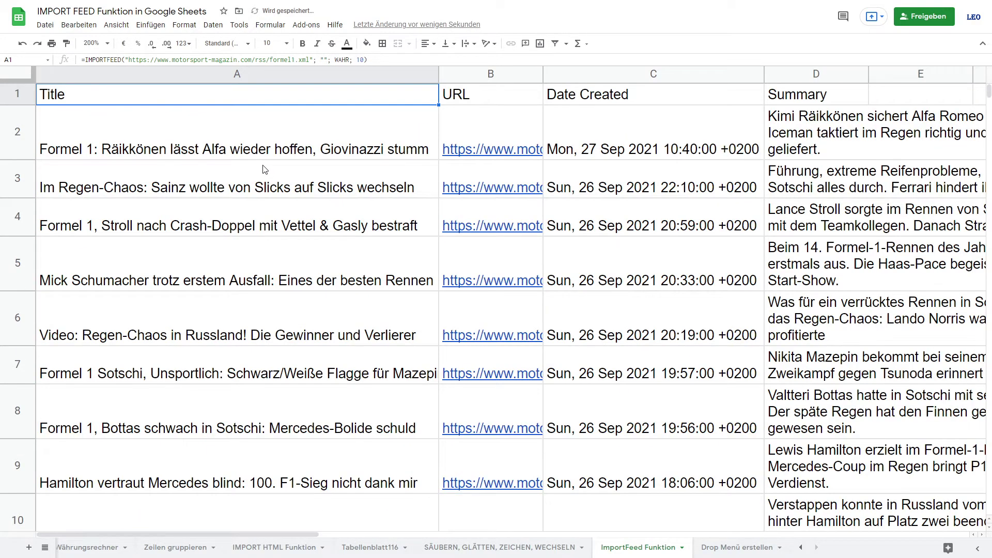
{"action": "key", "text": "shift+space"}
{"action": "left_click", "coordinate": [161, 99]}
{"action": "left_click", "coordinate": [479, 99]}
{"action": "left_click", "coordinate": [598, 98]}
{"action": "left_click", "coordinate": [789, 99]}
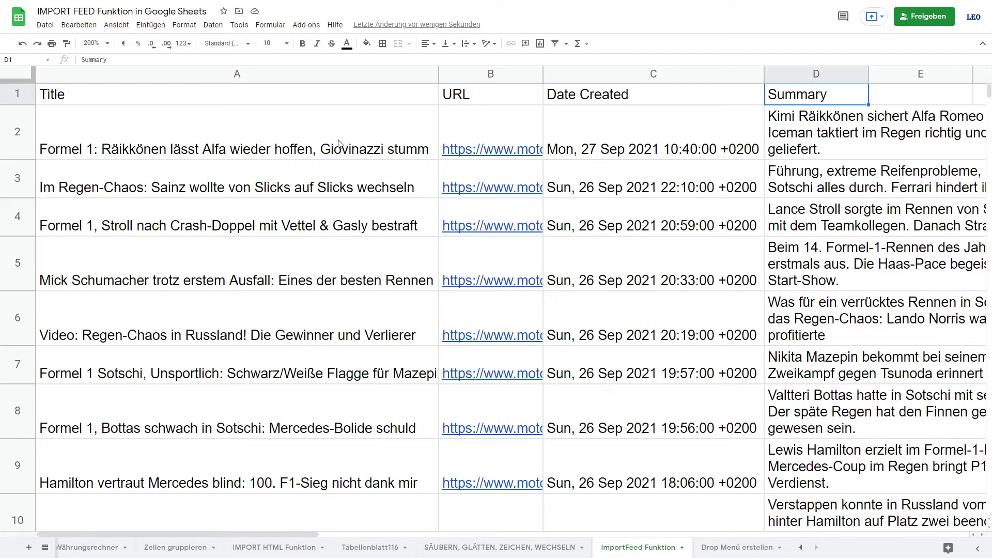
Step: Toggle the headerless and headered versions with undo, leaving headers on, and reopen the A1 formula
{"action": "key", "text": "ctrl+z"}
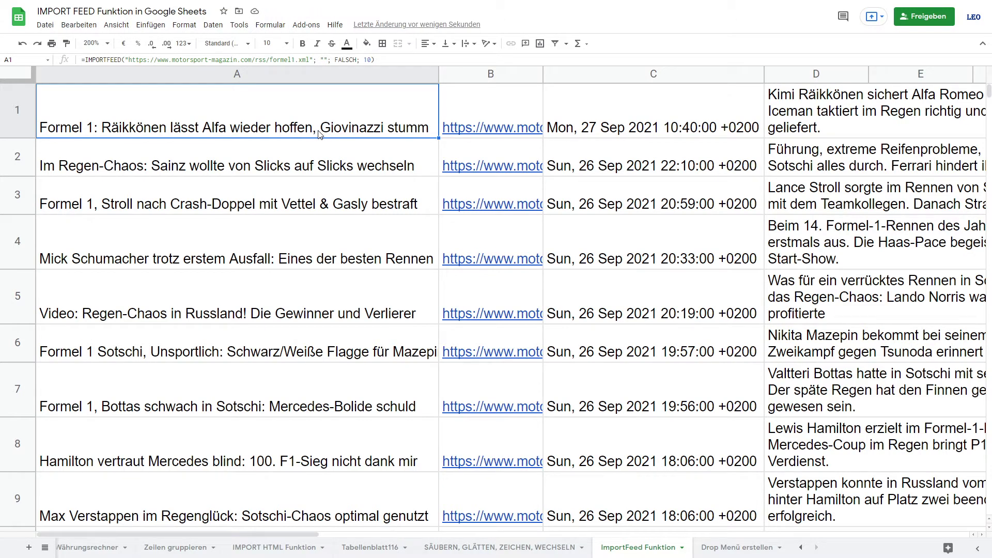
{"action": "key", "text": "ctrl+z"}
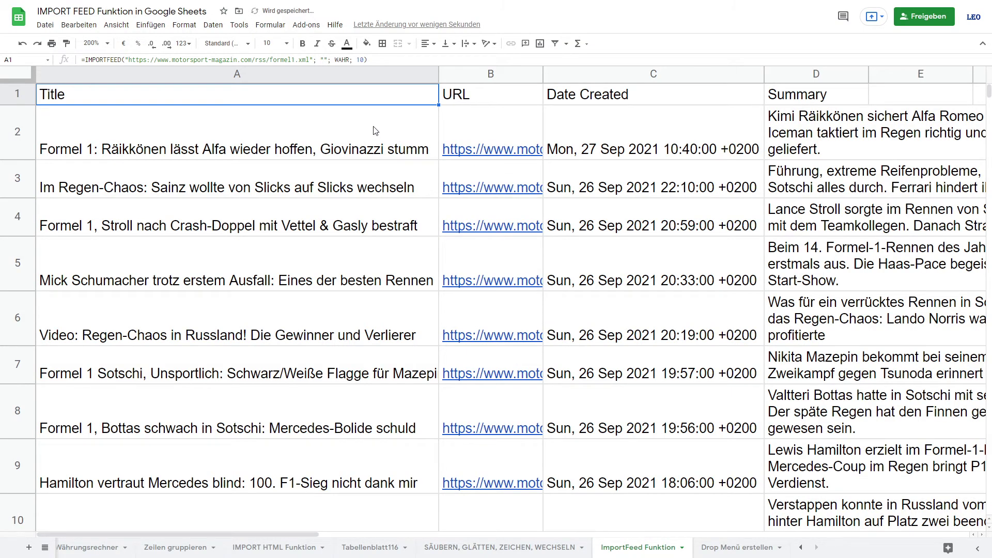
{"action": "scroll", "coordinate": [285, 167], "scroll_direction": "down", "scroll_amount": 2}
{"action": "scroll", "coordinate": [285, 169], "scroll_direction": "up", "scroll_amount": 2}
{"action": "left_click", "coordinate": [237, 153]}
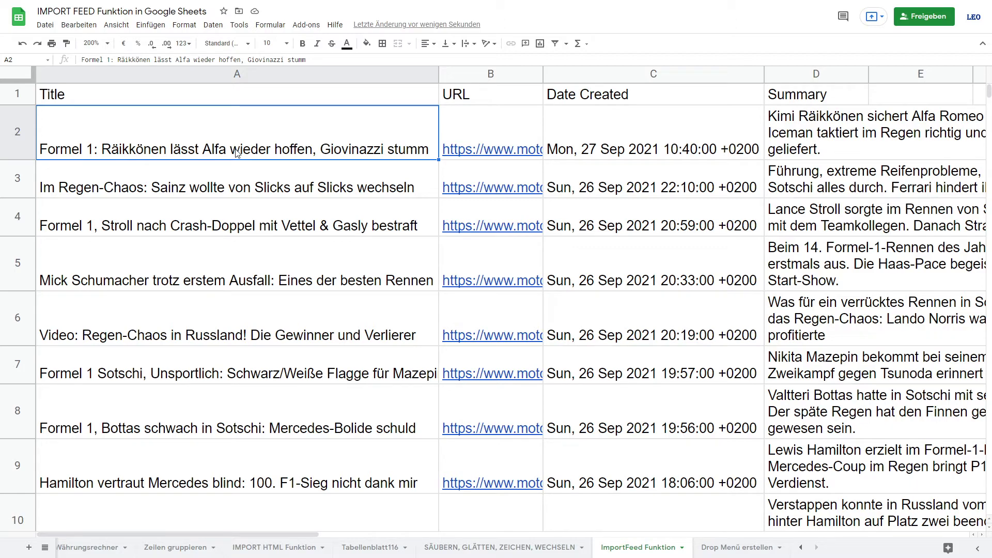
{"action": "double_click", "coordinate": [182, 95]}
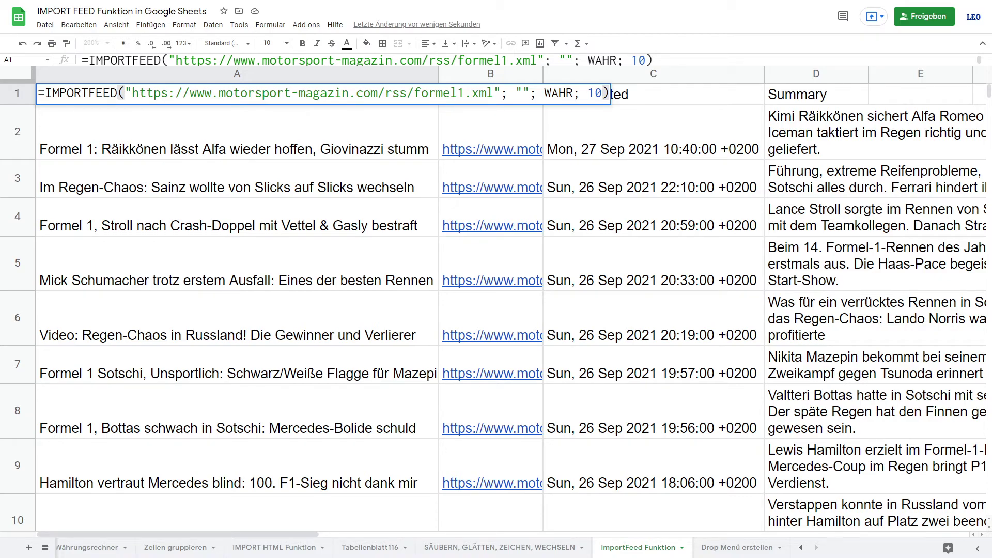
{"action": "key", "text": "Return"}
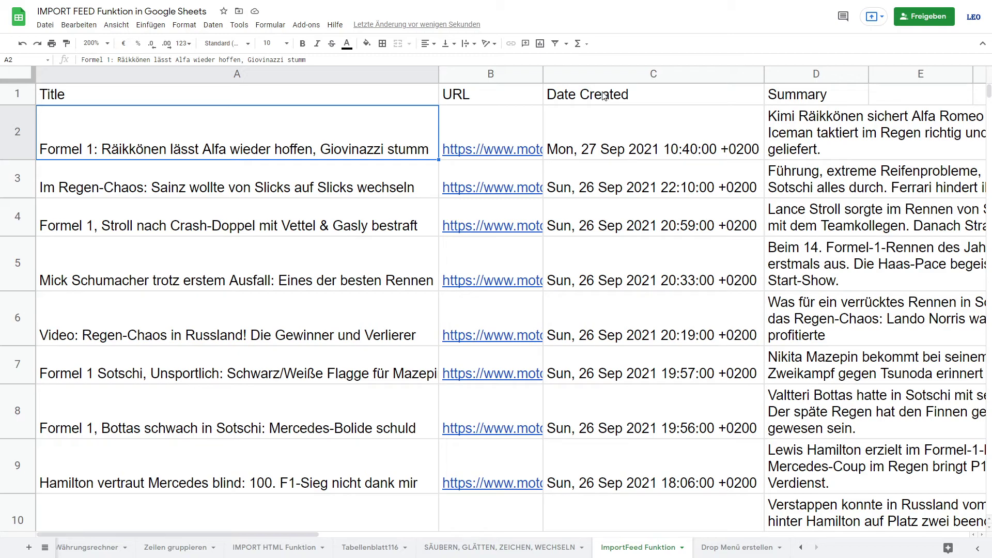